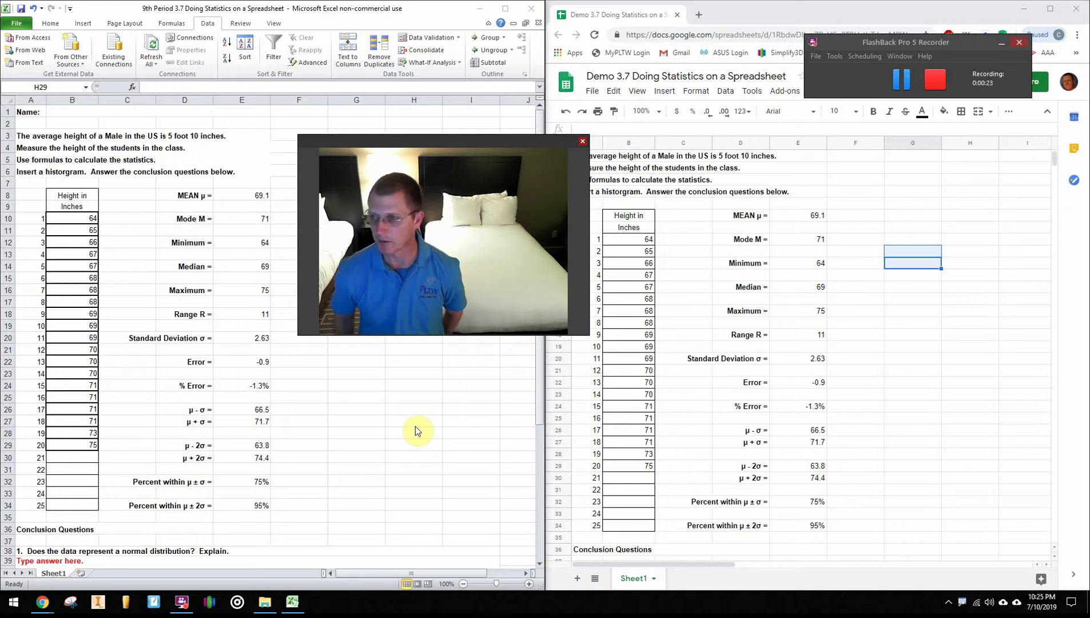
- Examine the formulas behind the mean, mode and standard deviation results in the Excel and Google Sheets worksheets
left_click(241, 193)
left_click(243, 195)
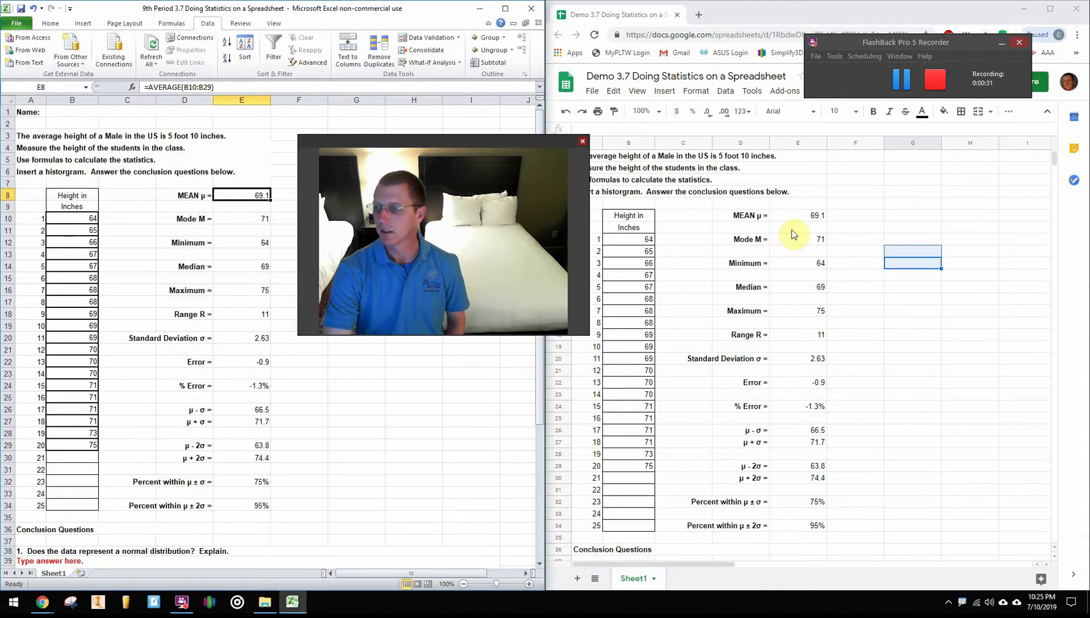
left_click(792, 215)
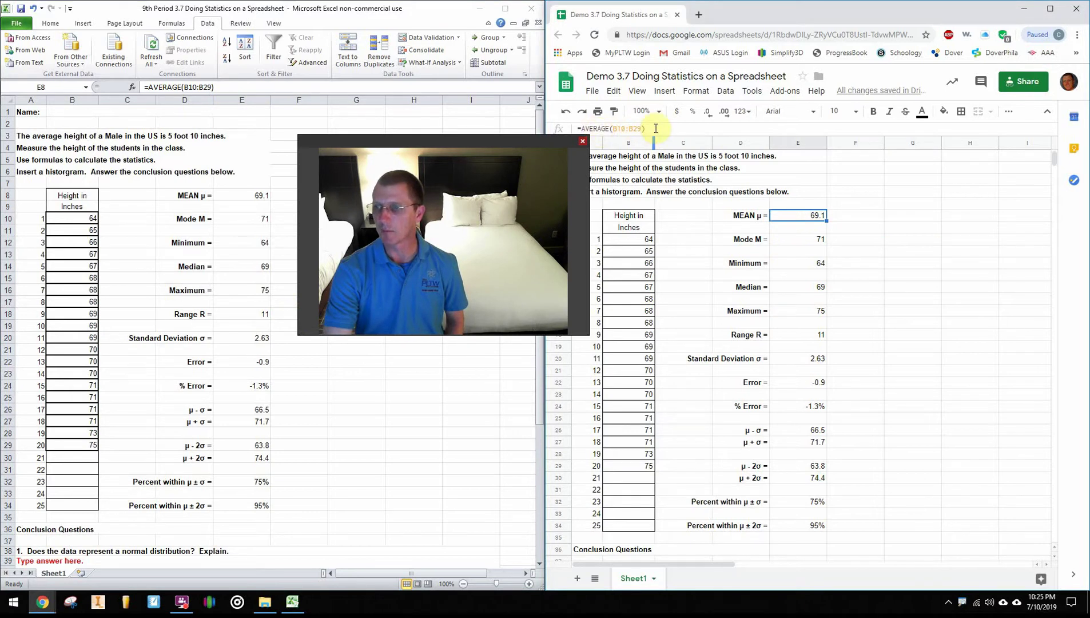
left_click(190, 219)
left_click(190, 219)
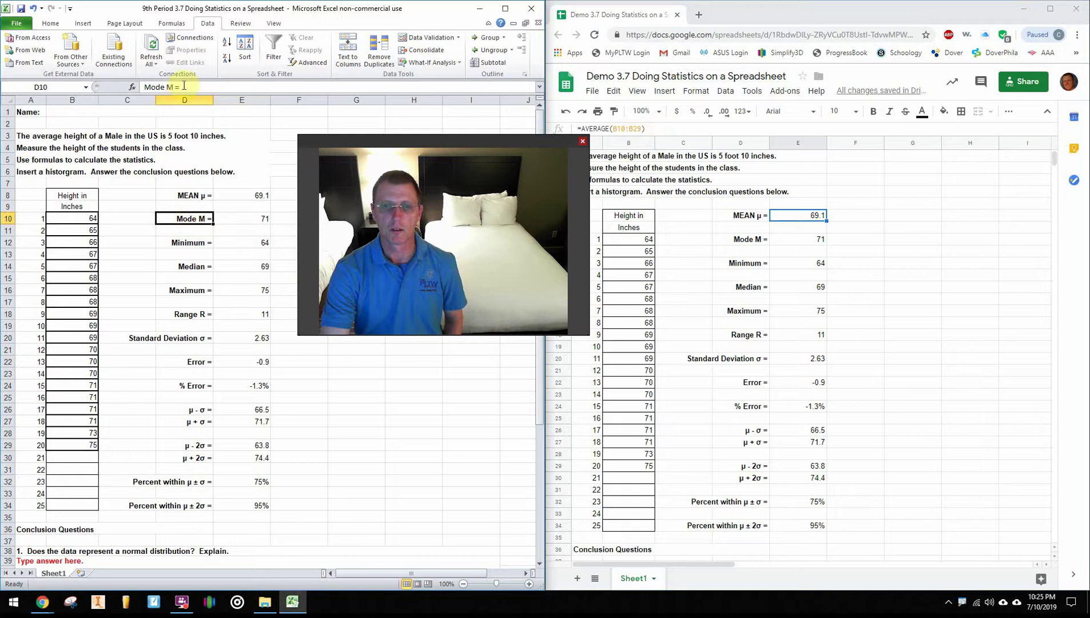
left_click(256, 218)
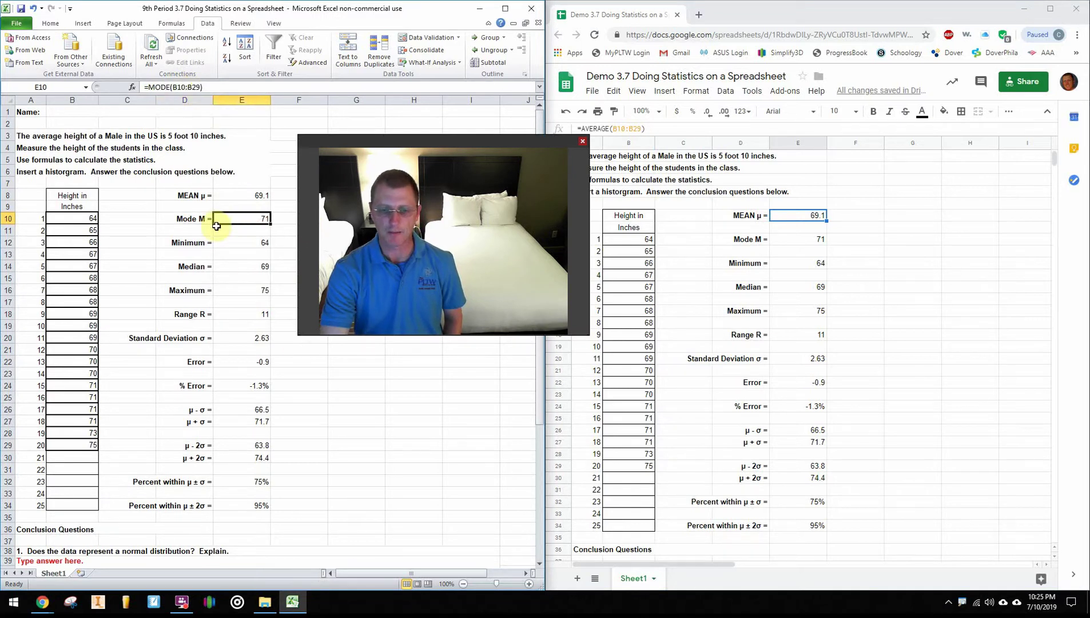
left_click(243, 339)
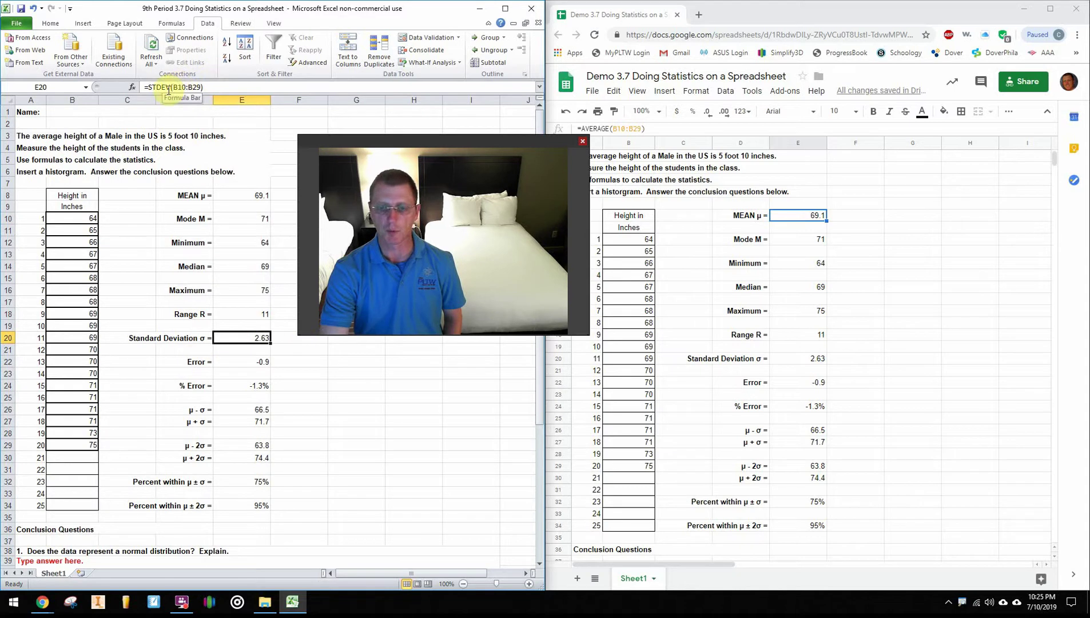
left_click(809, 357)
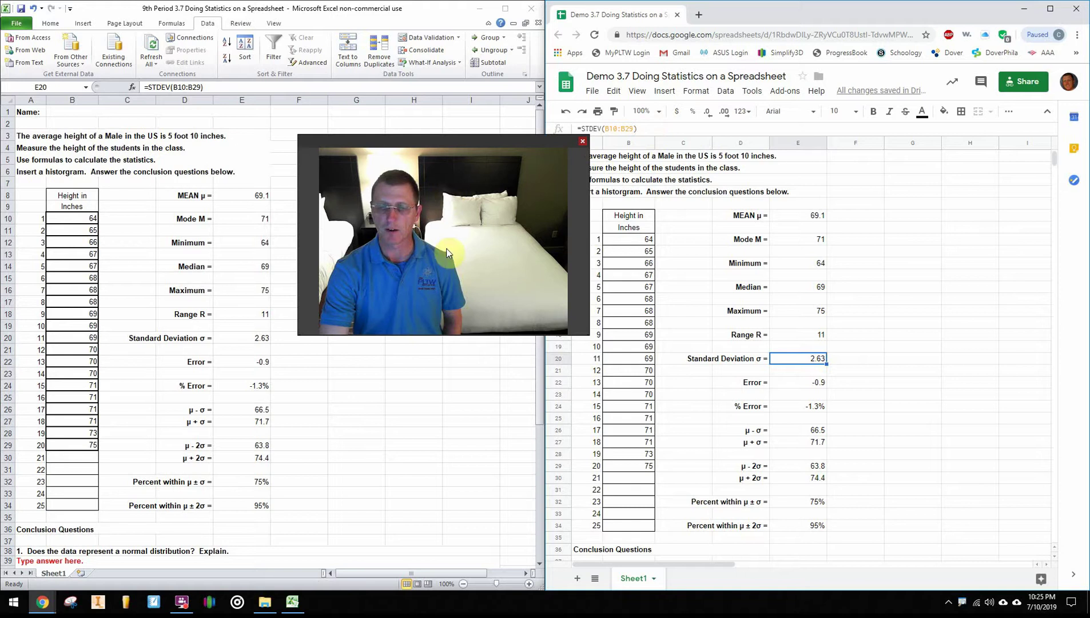
- Clear the standard deviation formula from cell E20 of the Excel worksheet
left_click(269, 338)
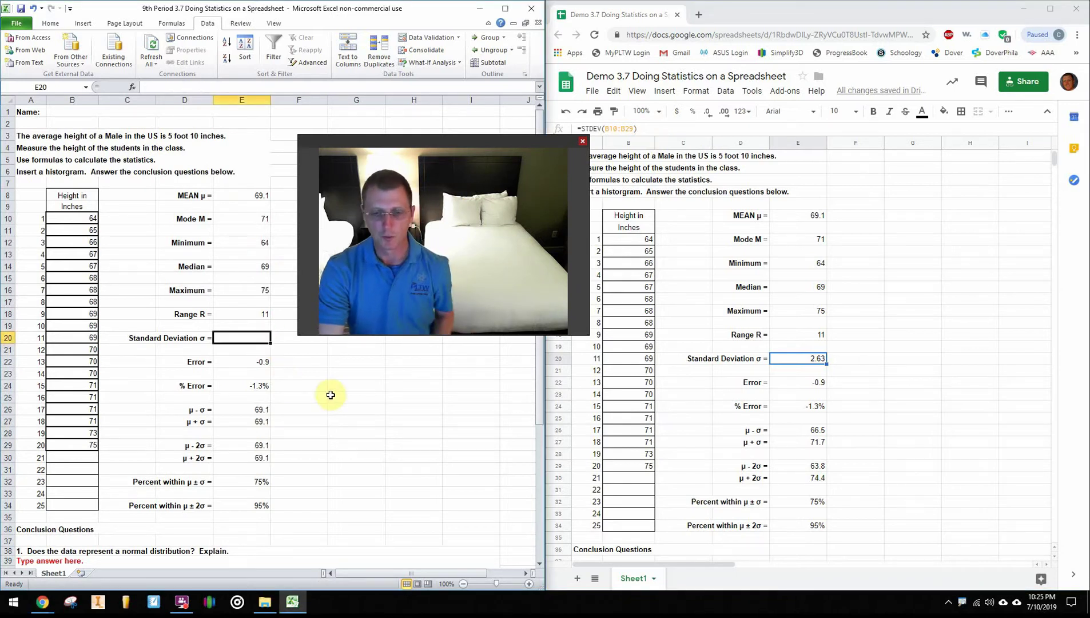
key("Delete")
left_click(251, 363)
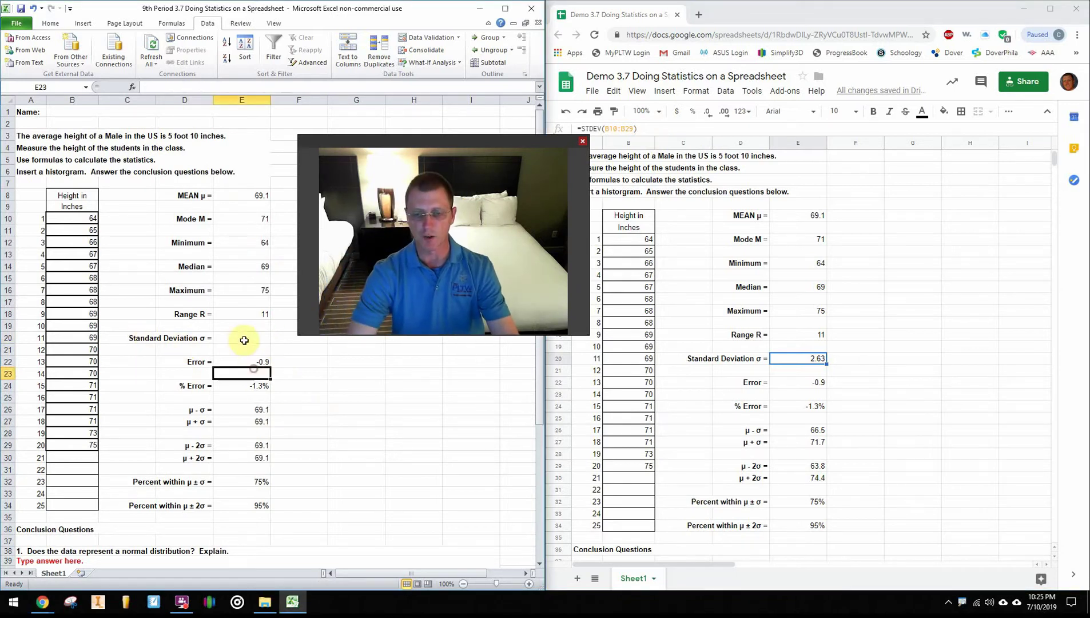
- Calculate the standard deviation of the heights in E20 with the formula =STDEV(B10:B29)
left_click(244, 340)
type("=")
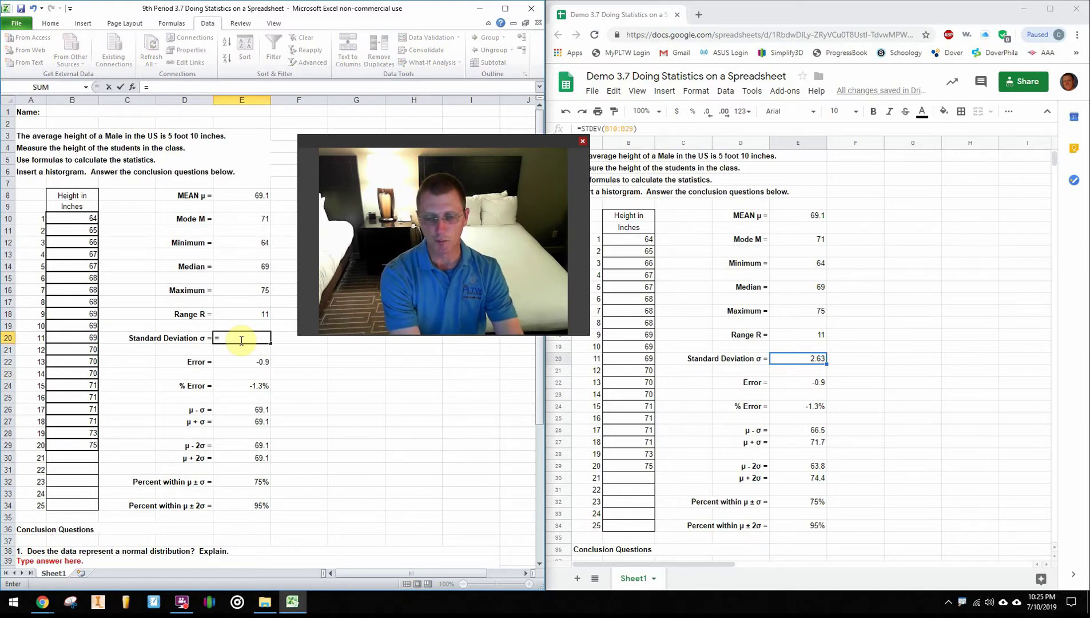
type("ST")
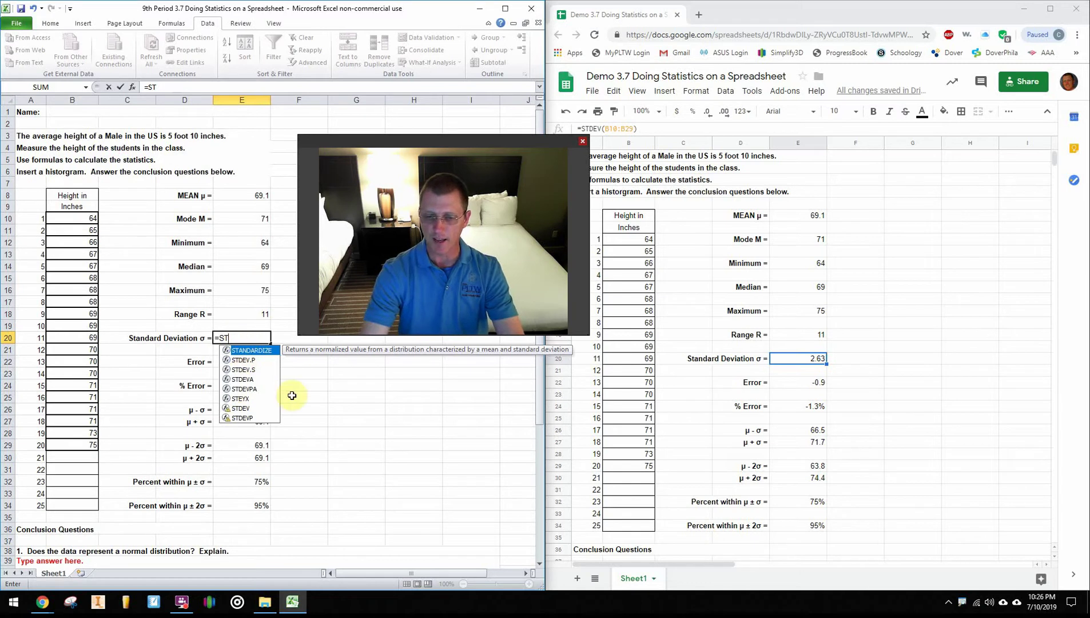
left_click(241, 408)
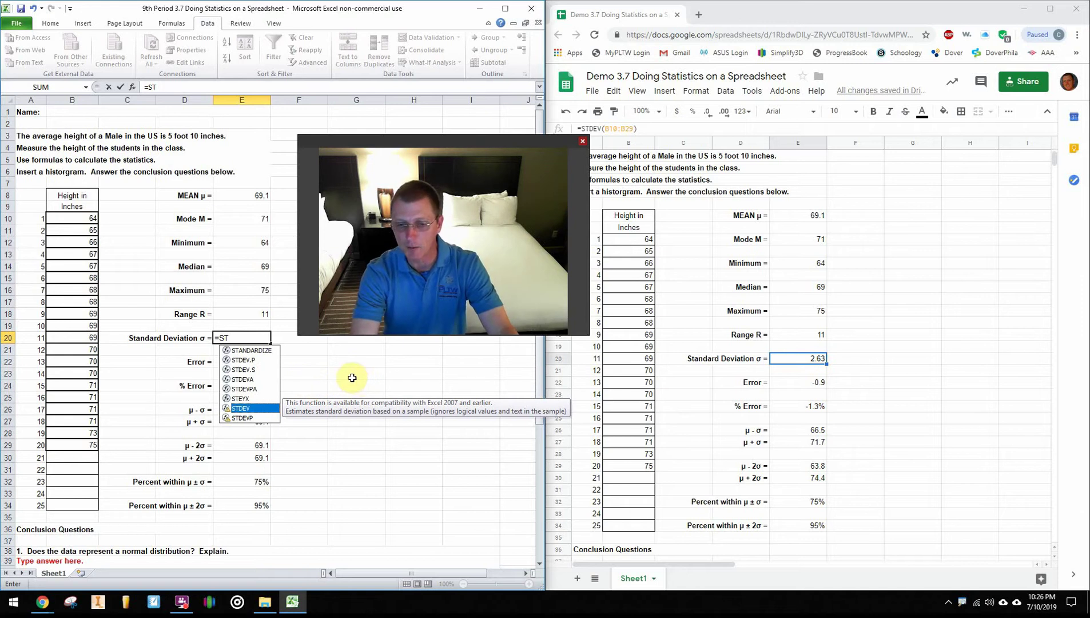
left_click(256, 408)
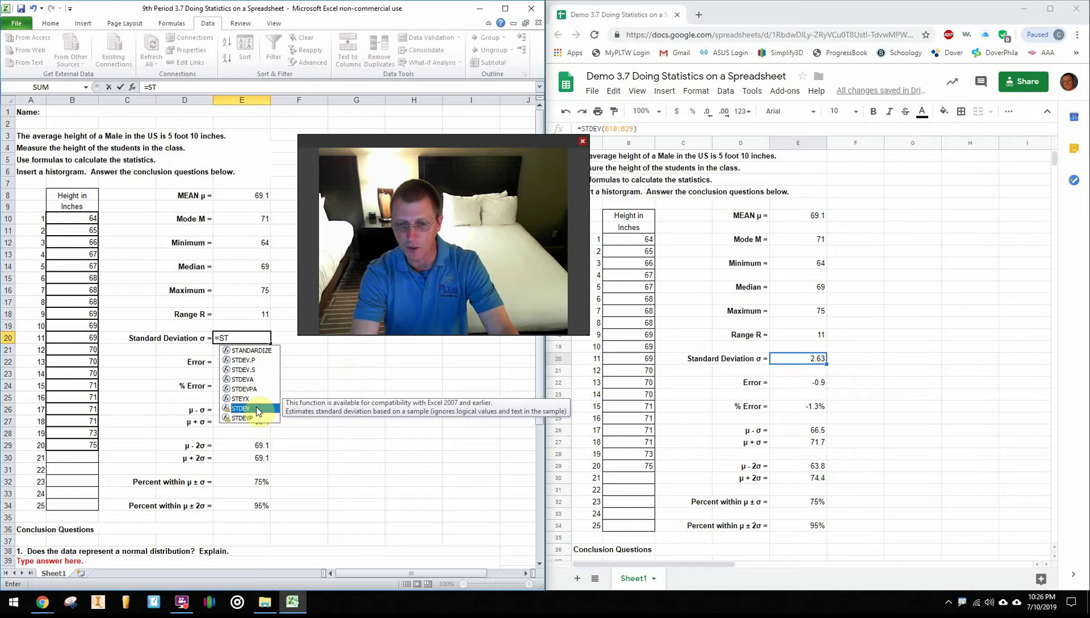
left_click(256, 408)
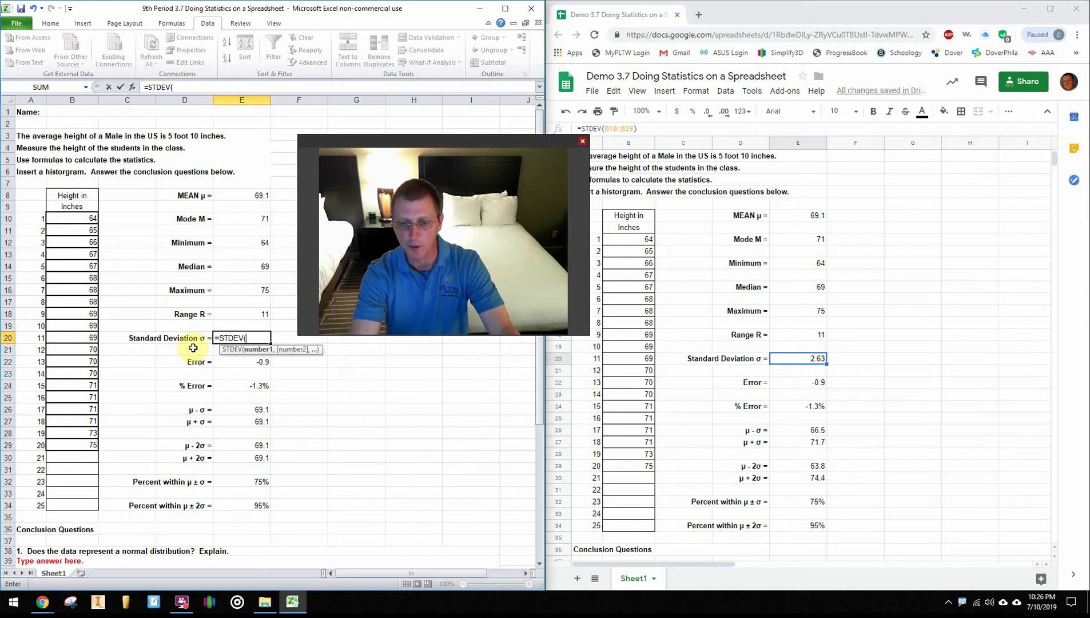
left_click_drag(71, 221, 83, 442)
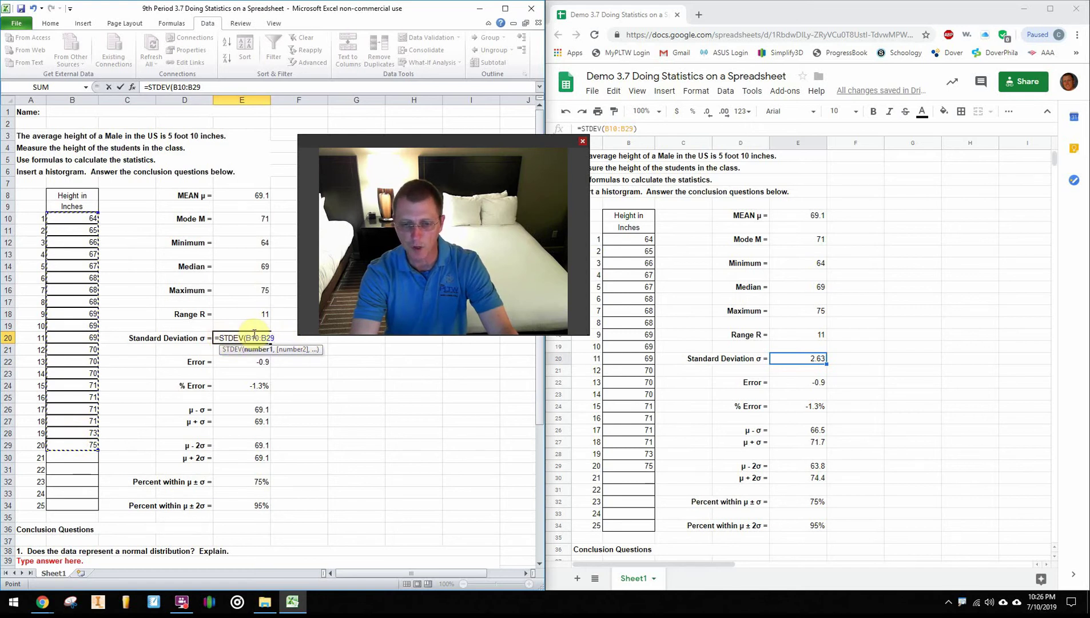
type(")")
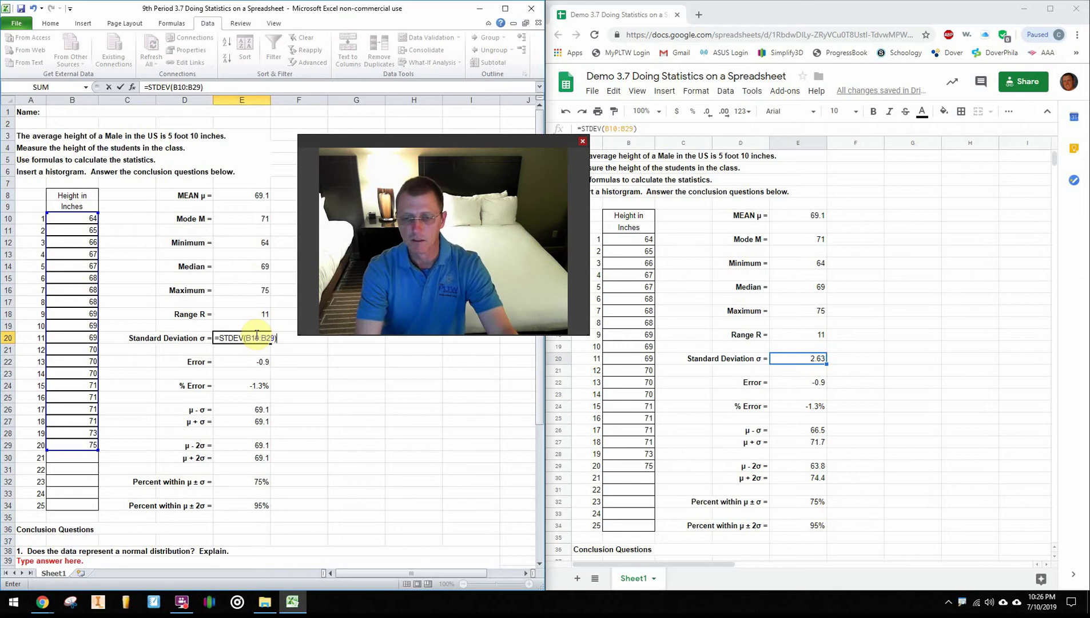
key("Return")
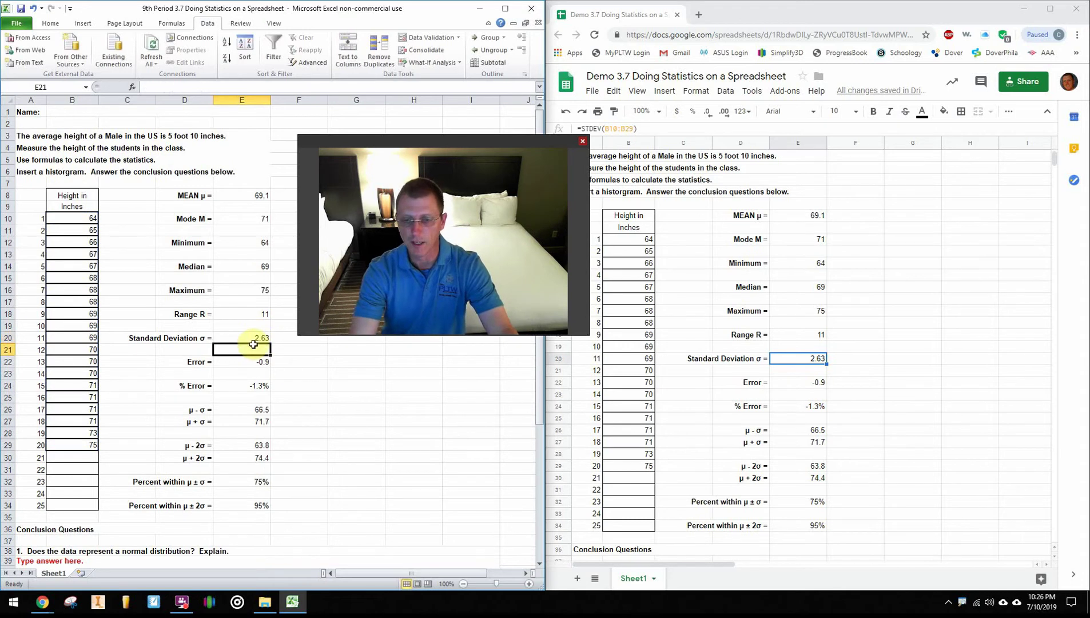
left_click(252, 341)
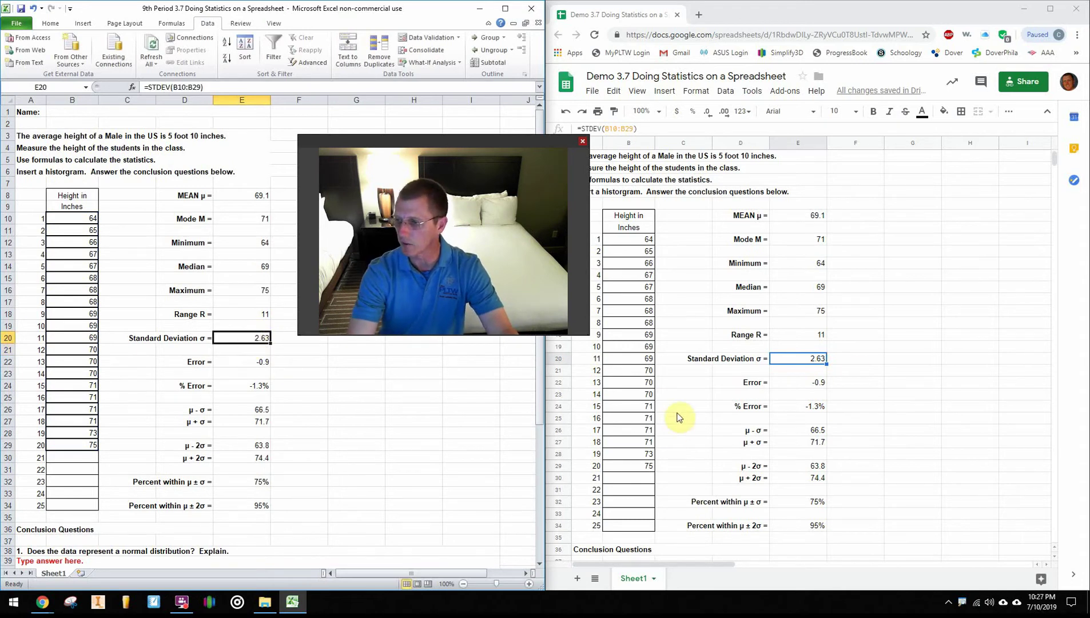
- Switch to Google Sheets and replace the standard deviation formula in E20 with a newly entered STDEV of the heights in B10:B29
double_click(795, 357)
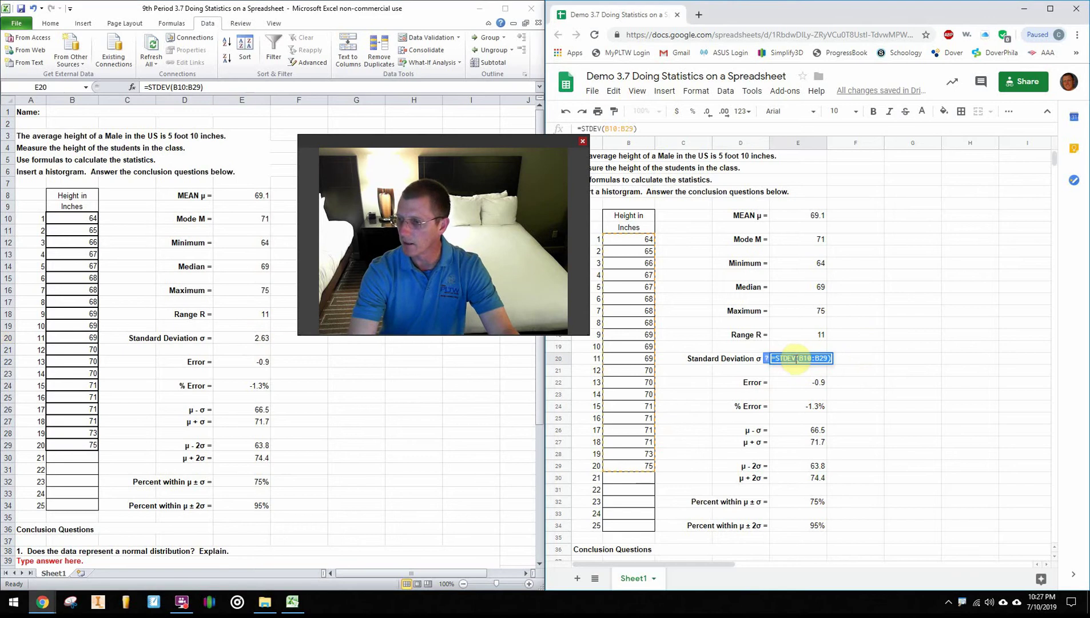
key("BackSpace")
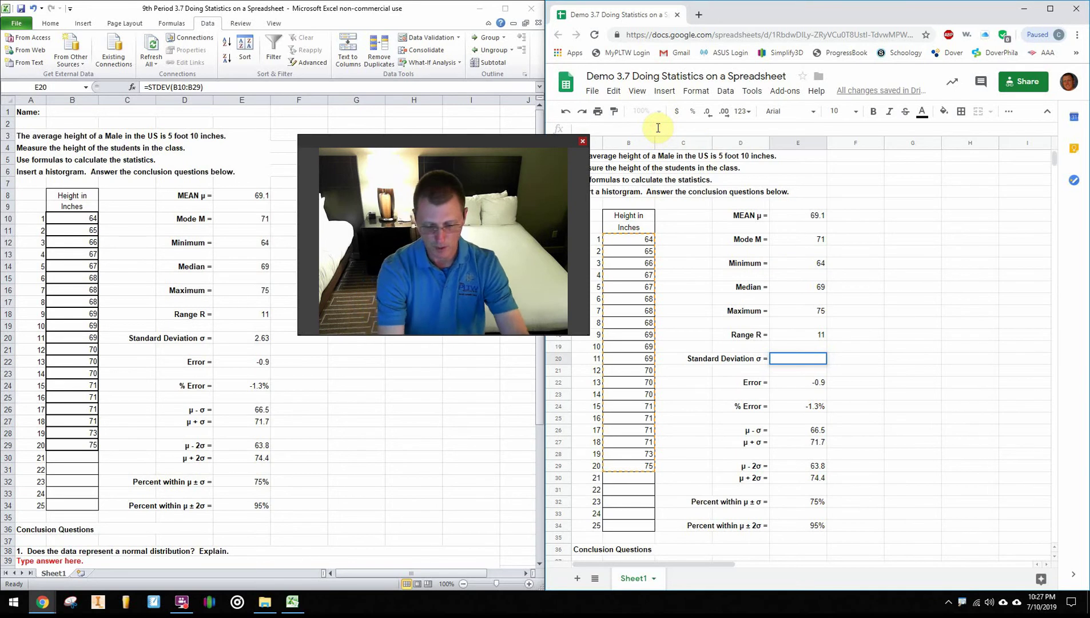
type("=")
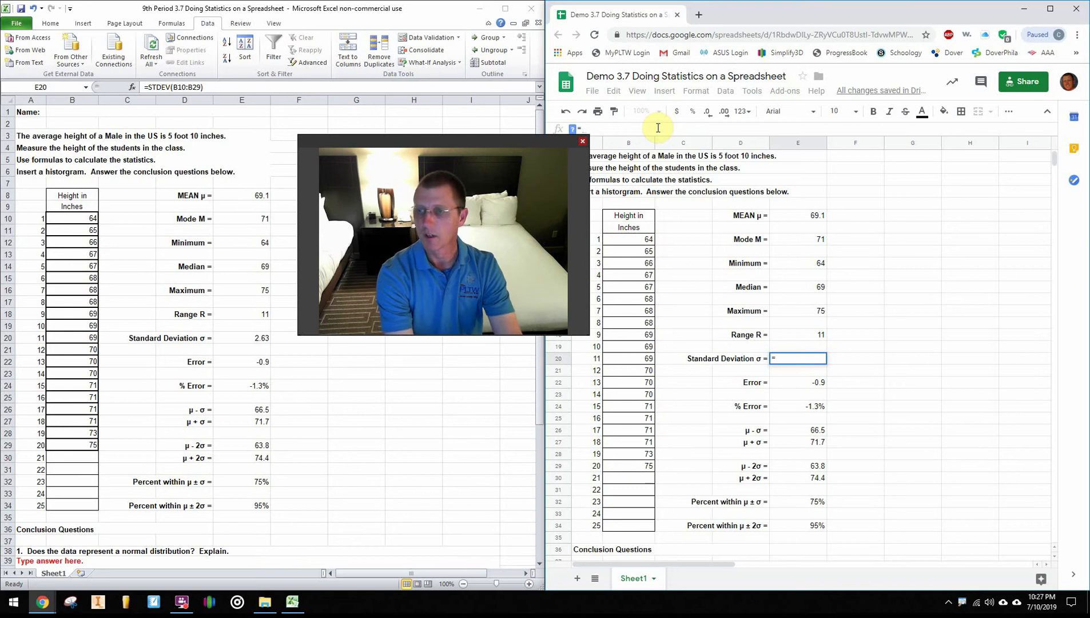
type("St")
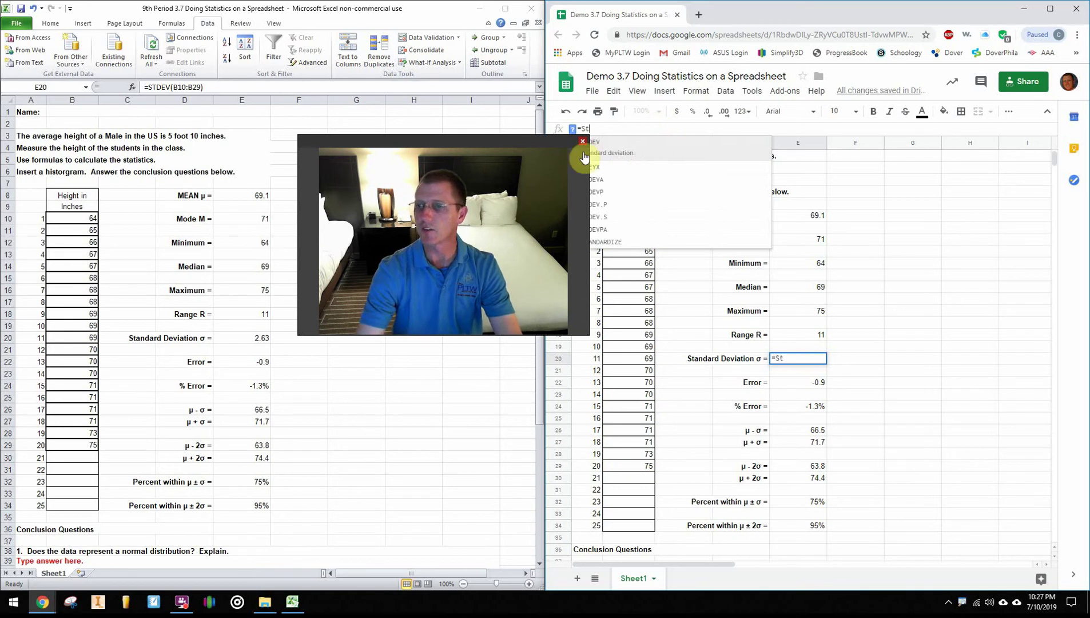
left_click_drag(541, 142, 477, 138)
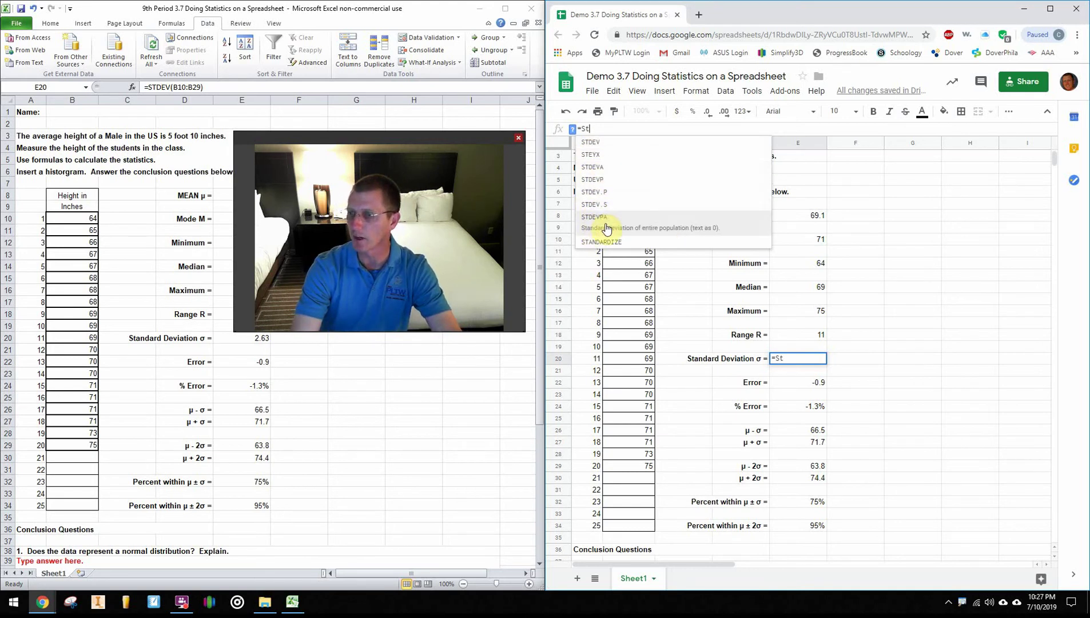
left_click(594, 148)
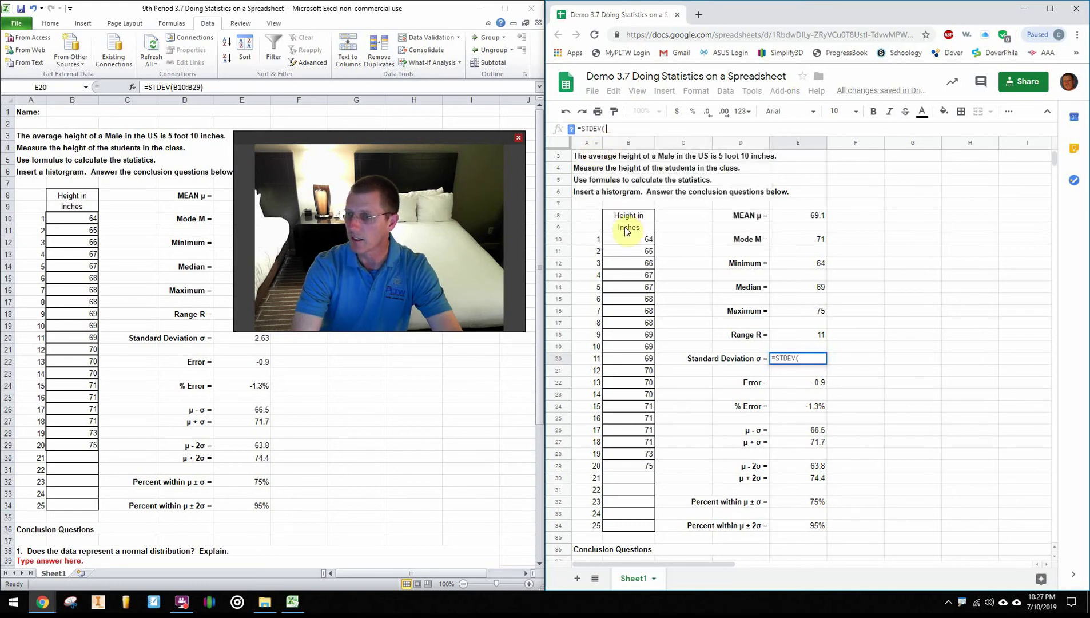
left_click_drag(629, 237, 646, 466)
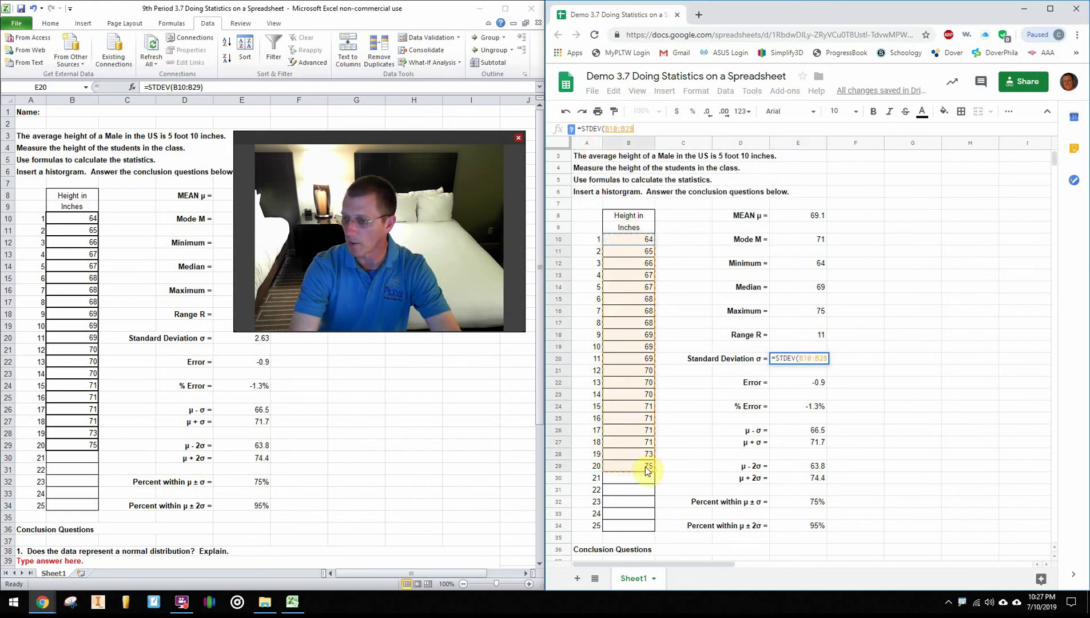
key("Return")
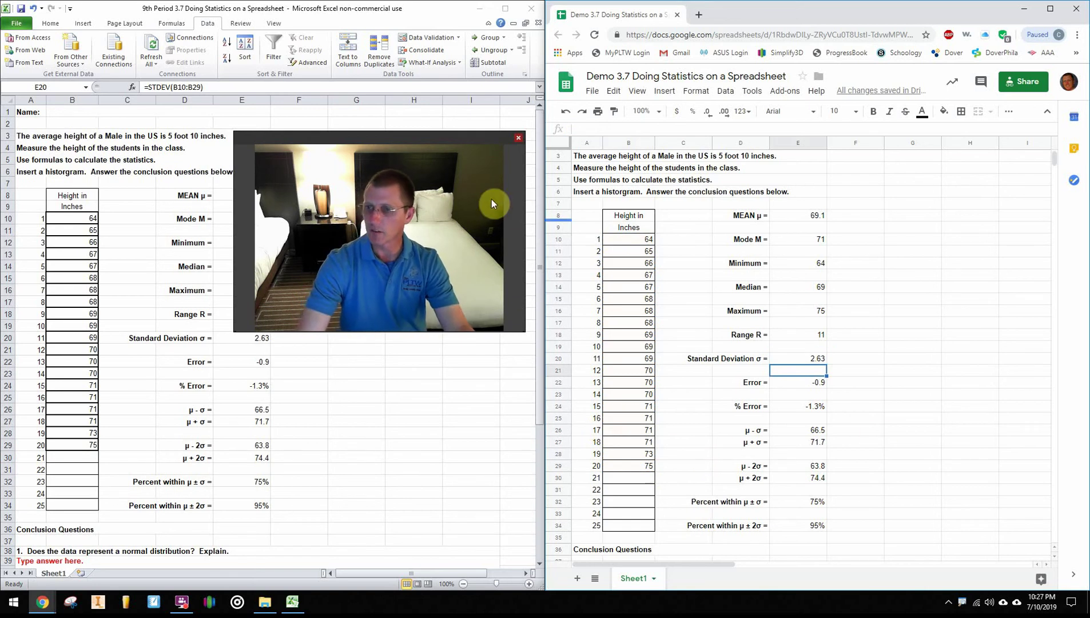
left_click_drag(464, 135, 527, 152)
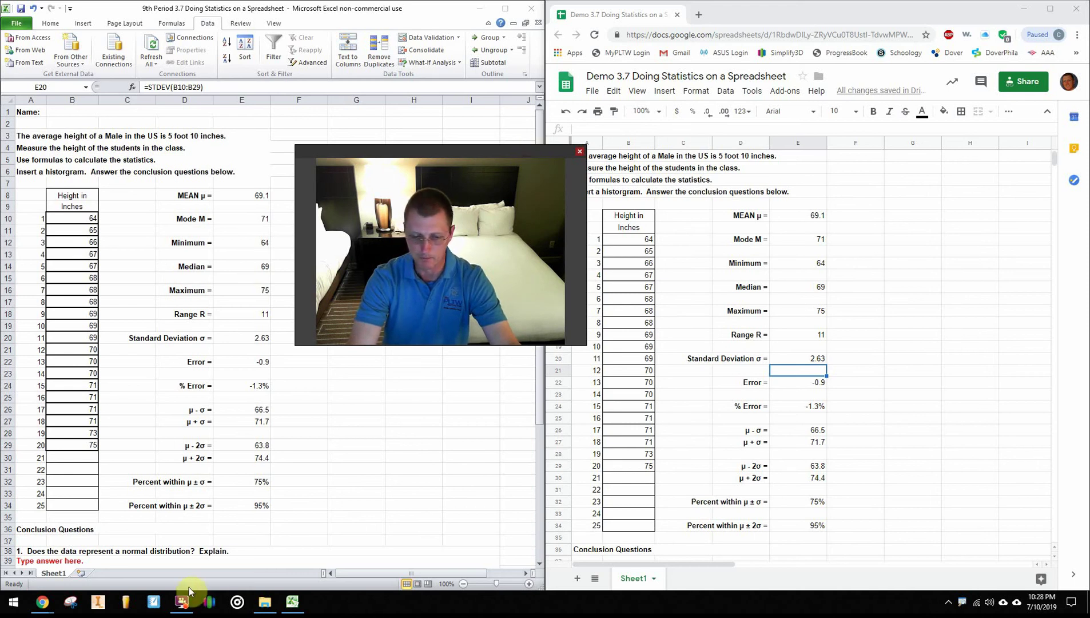
left_click(184, 603)
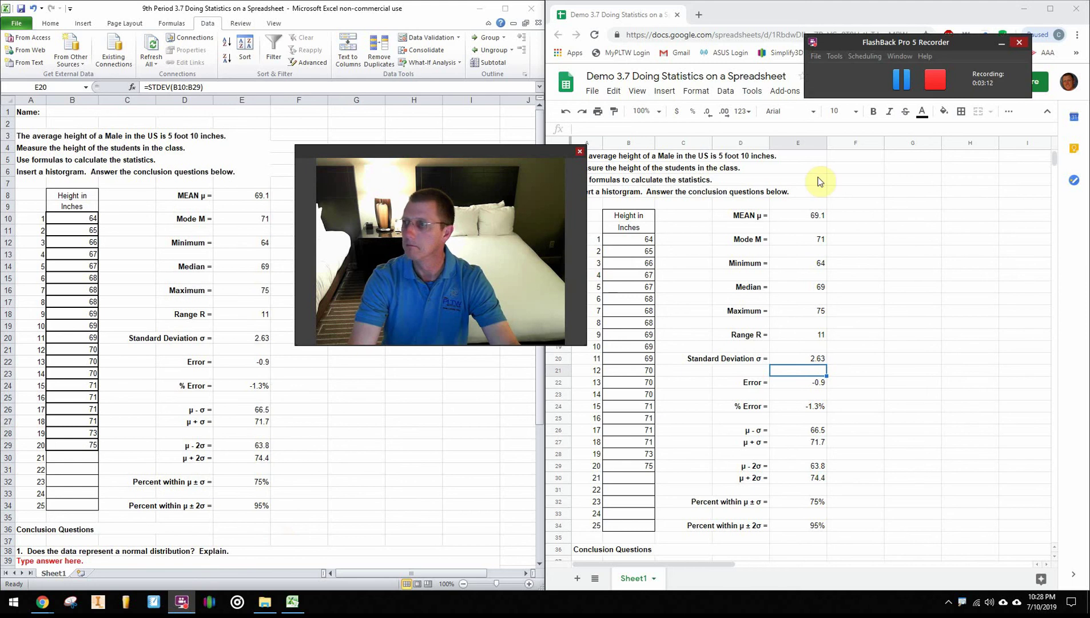